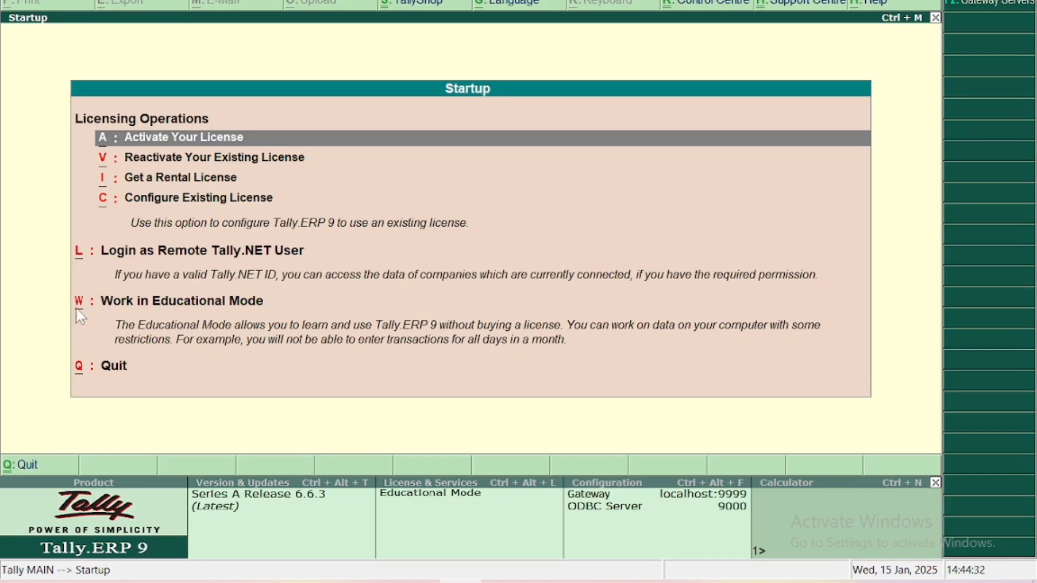
Choose Work in Educational Mode to reach the Gateway of Tally.
key(Down)
key(Down)
key(Down)
key(Down)
key(Down)
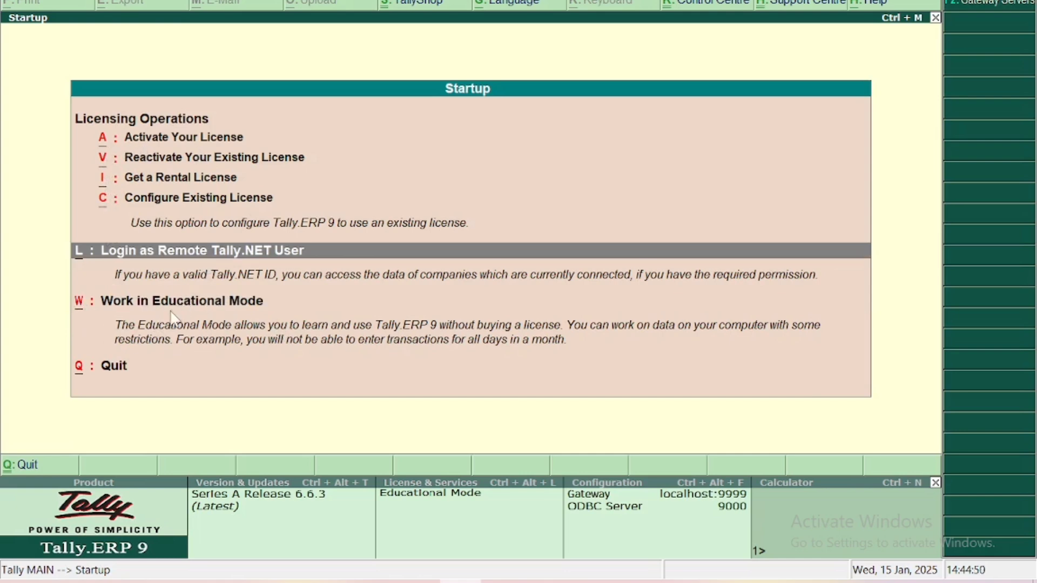
key(w)
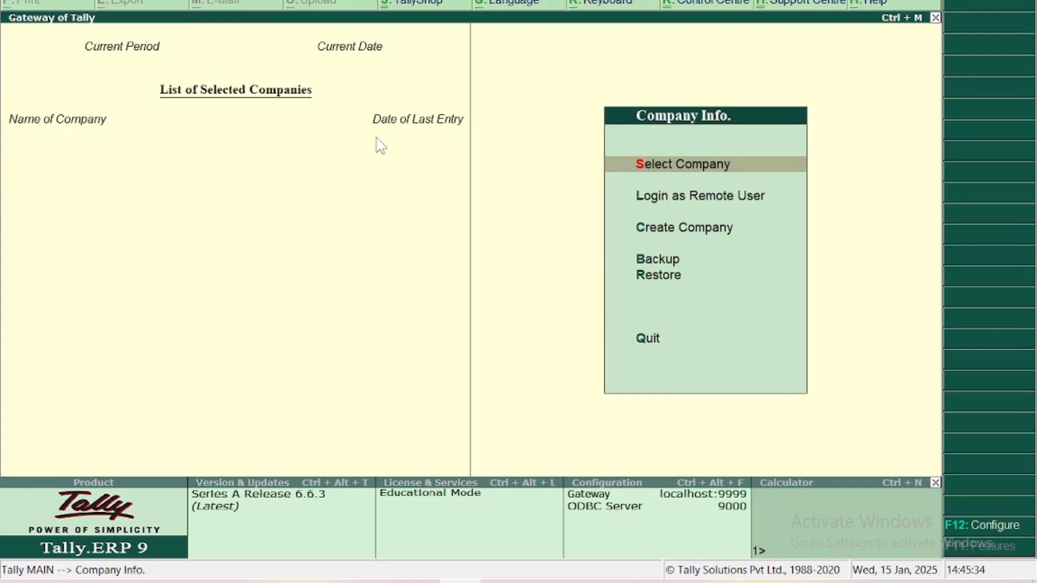
Select Create Company from the Company Info. menu.
key(Down)
key(Down)
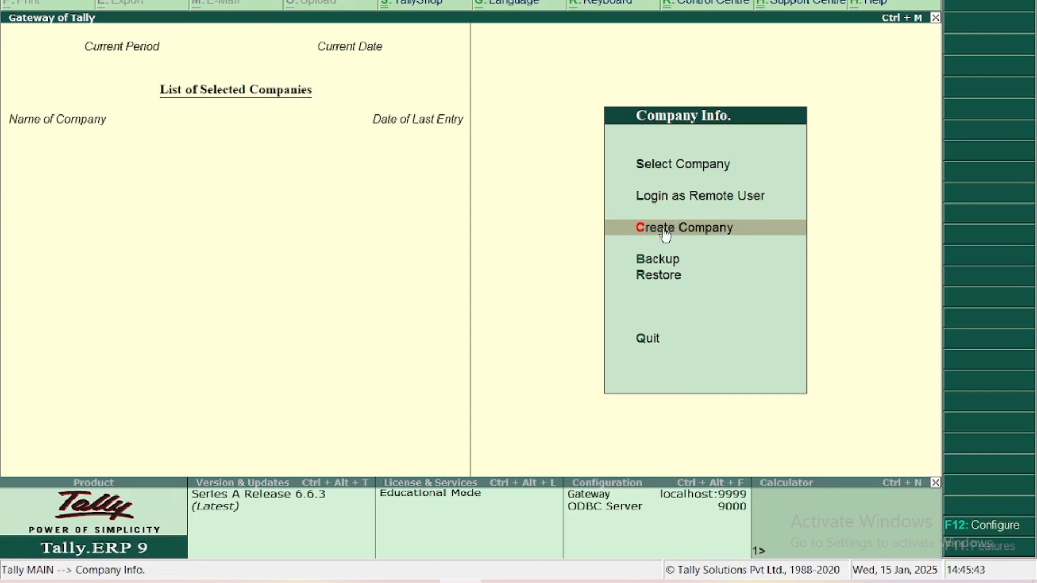
click(786, 231)
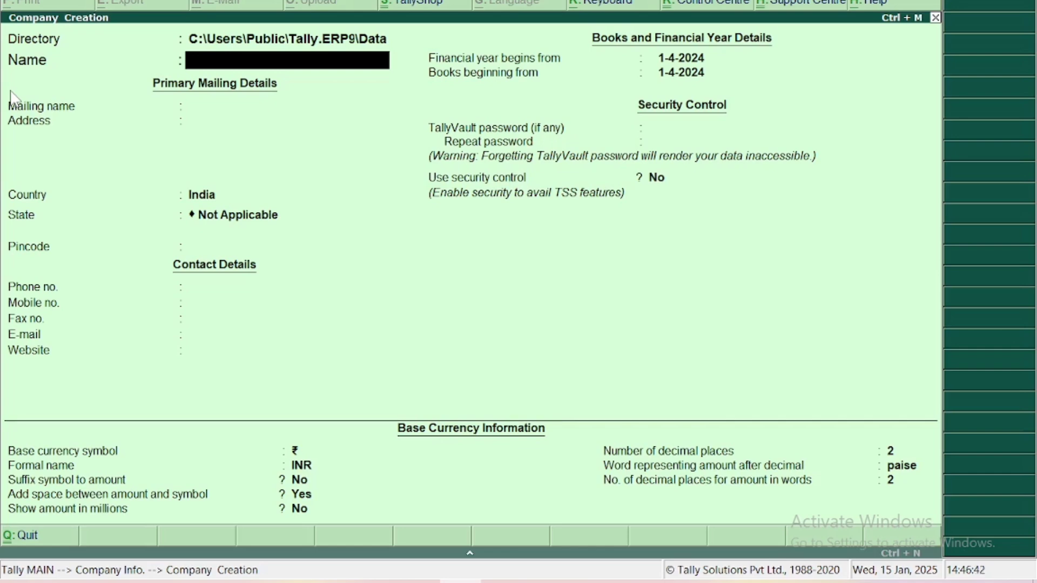
Name the company 'Universe Cpmputer Classes' with mailing name 'Education' and enter the company address.
text(Universe)
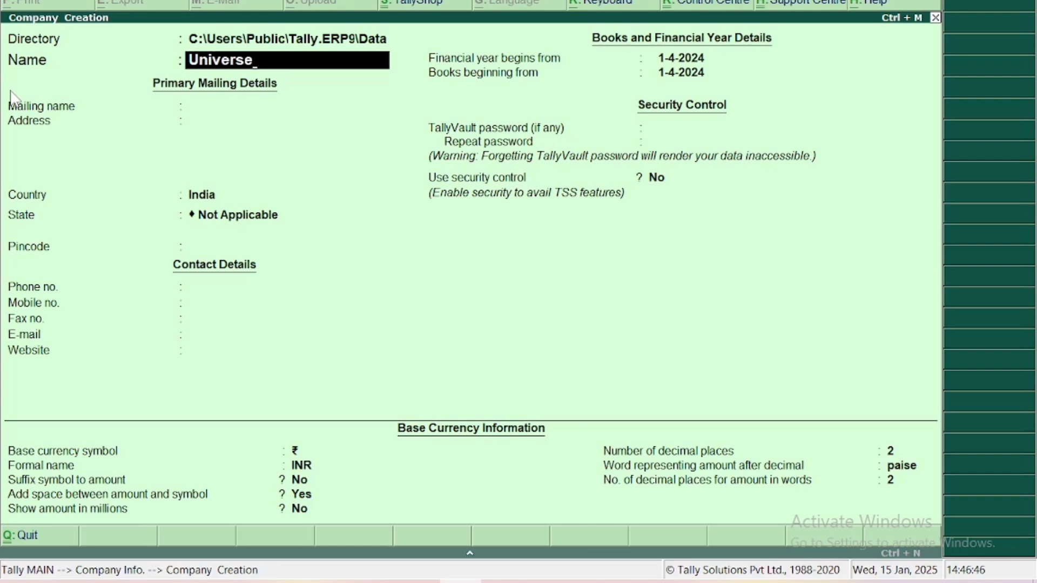
text(Cpmputer Classes)
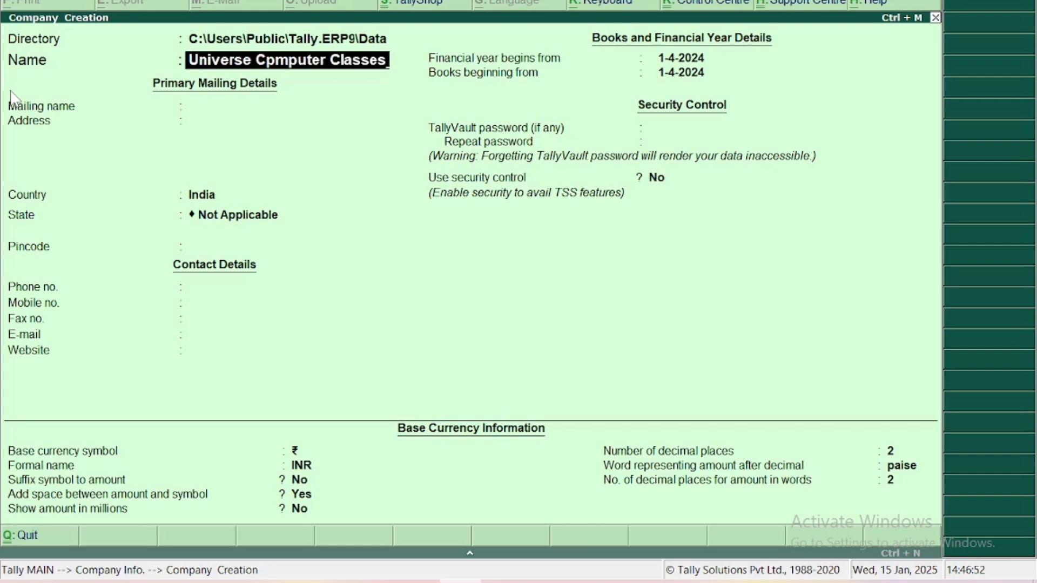
key(Return)
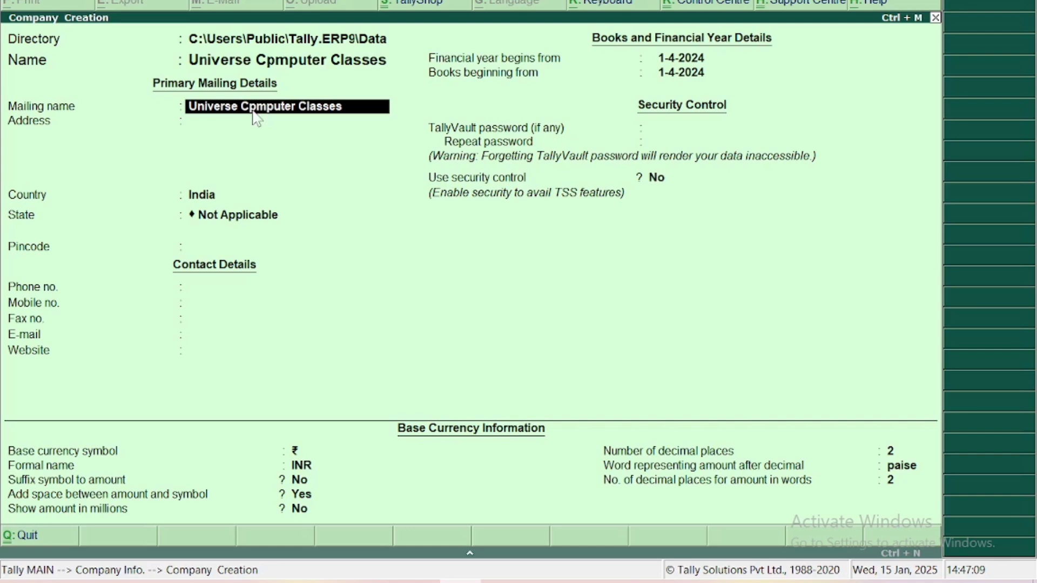
text(Education)
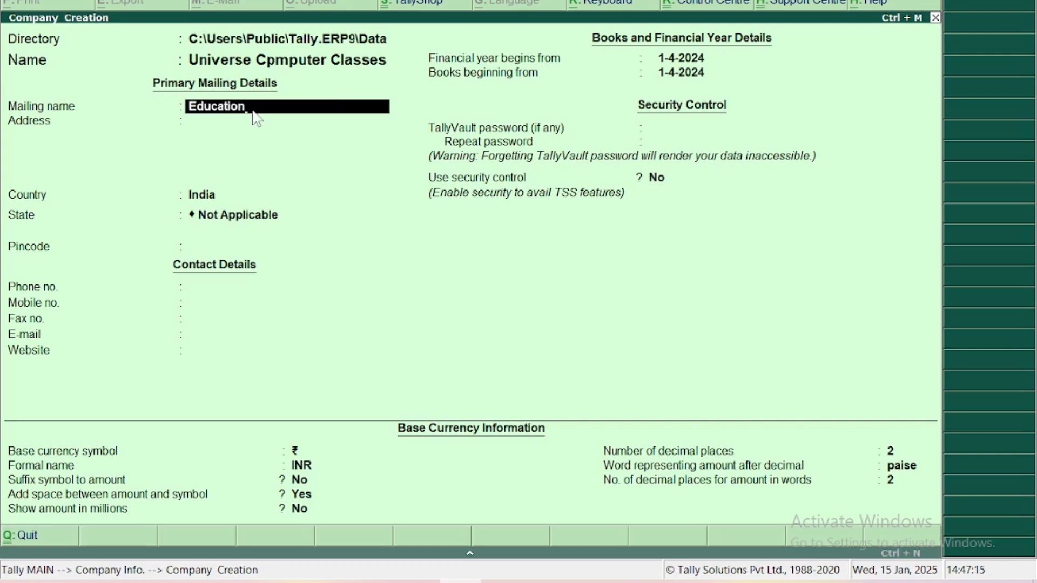
key(Return)
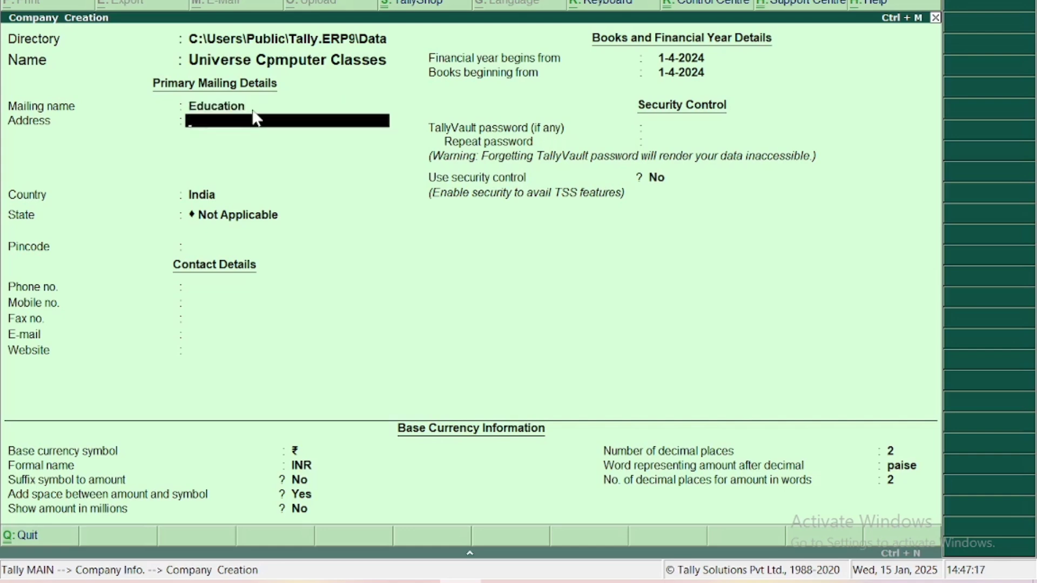
text(Muzaffarpur Bihar)
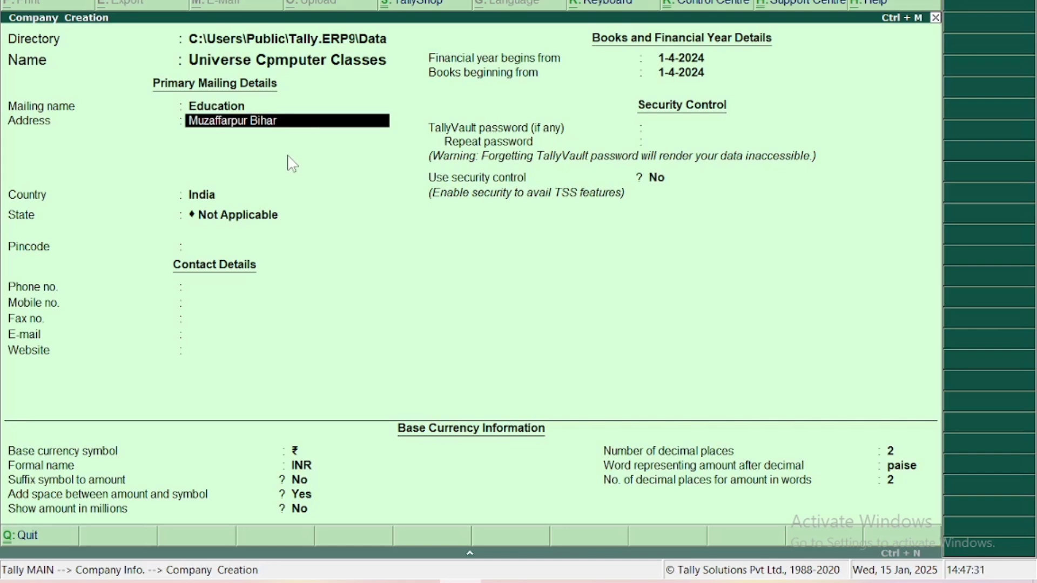
key(Return)
key(Return)
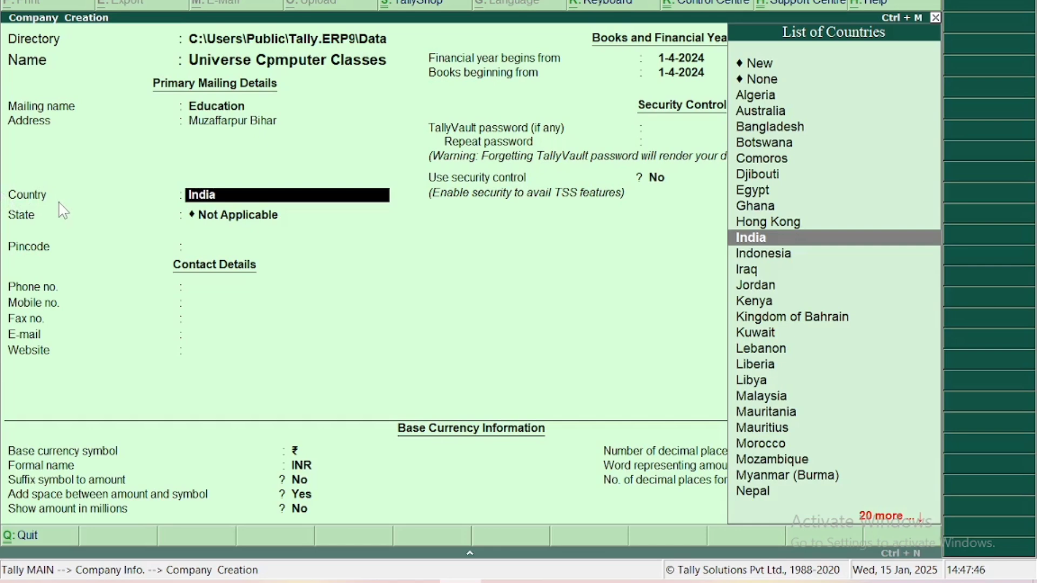
Keep India as the country and pick Bihar from the List of States.
key(Return)
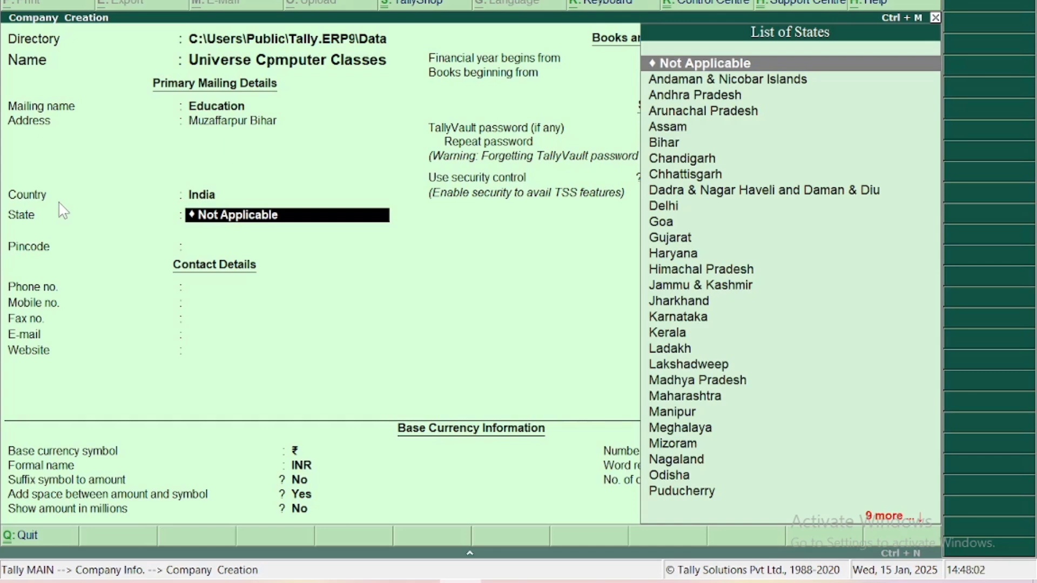
text(B)
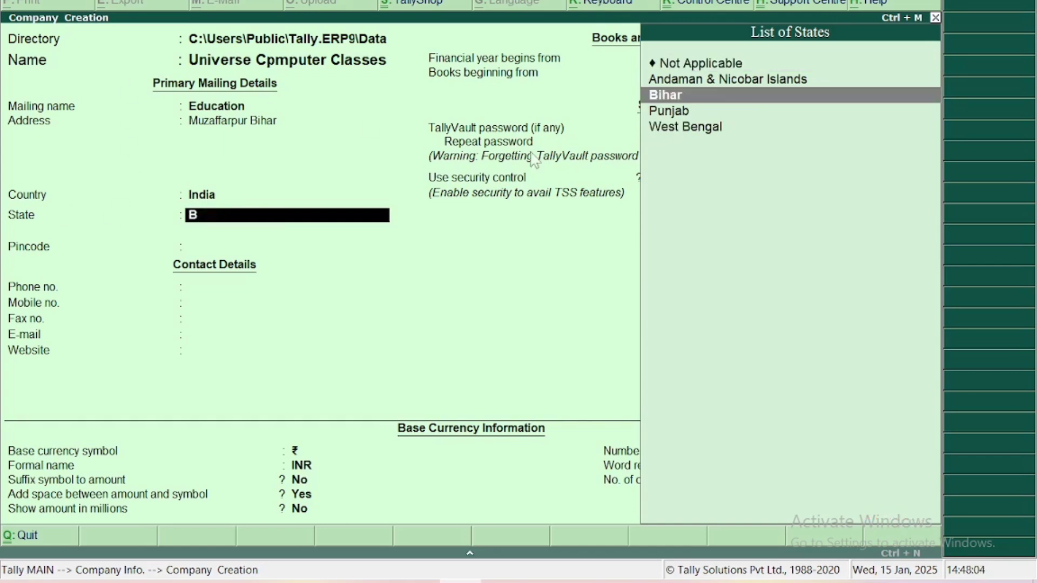
click(677, 96)
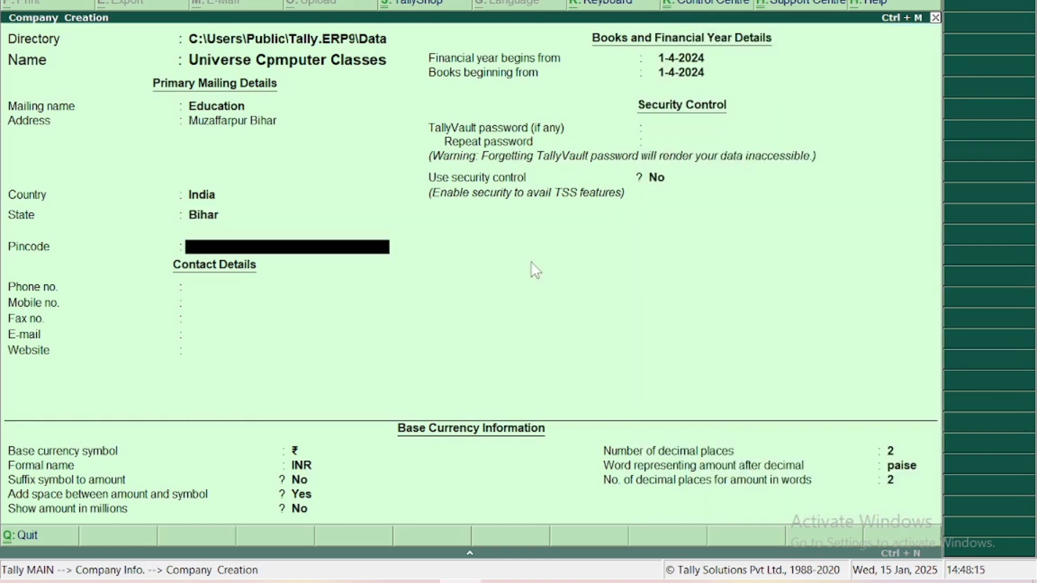
Enter the company's pincode, phone number and mobile number.
key(Return)
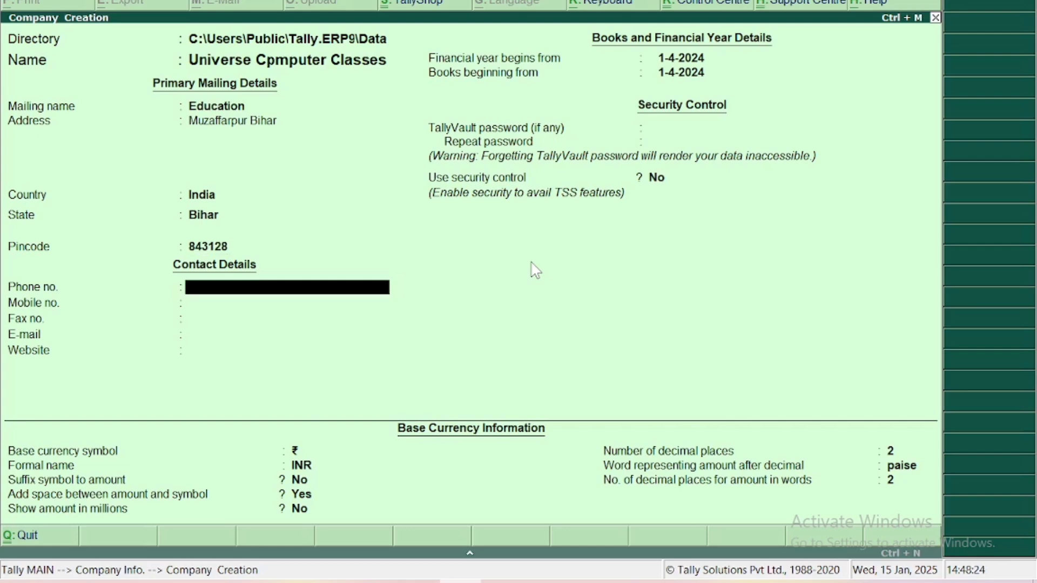
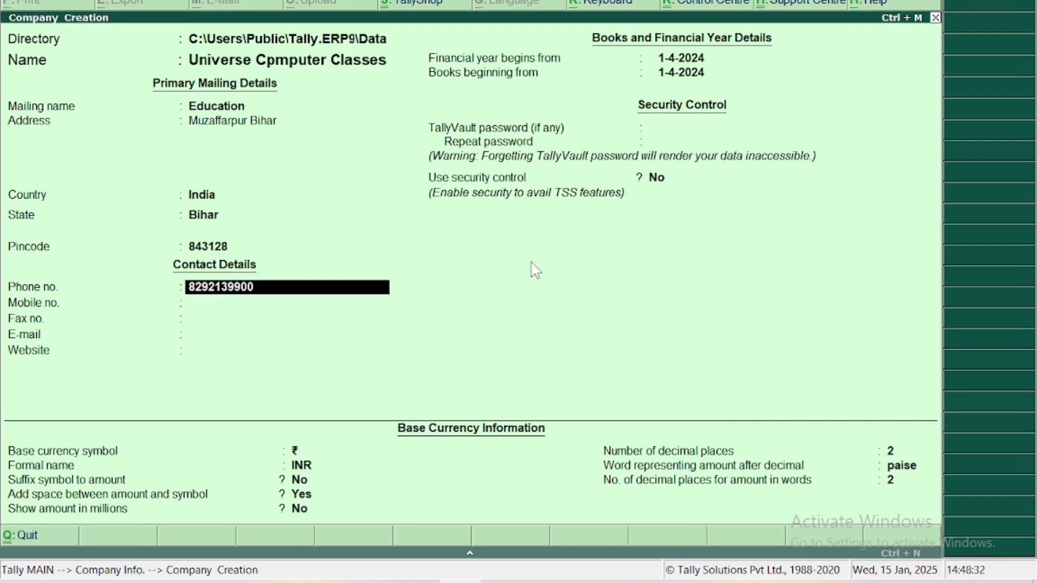
key(Return)
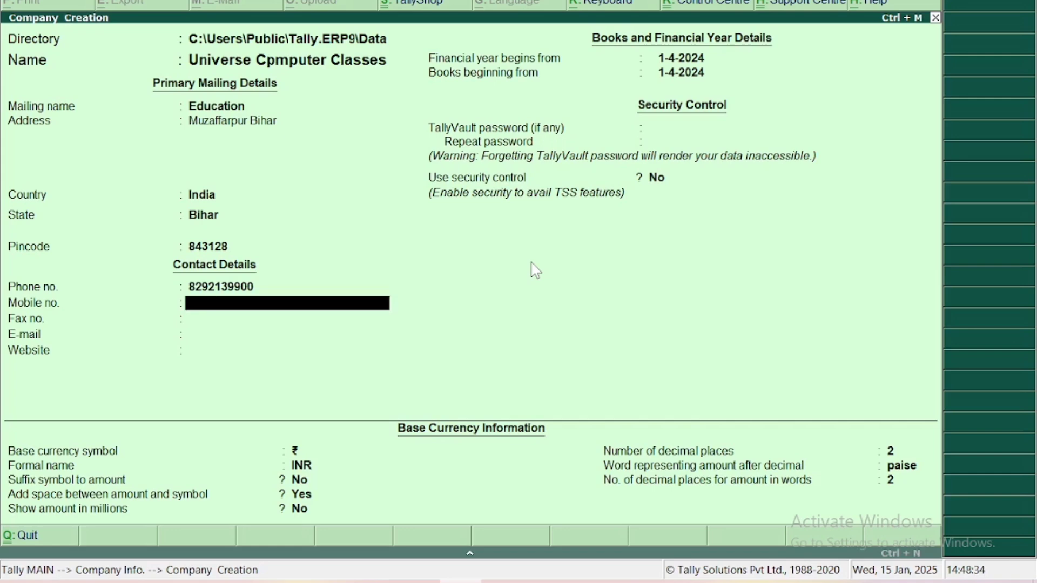
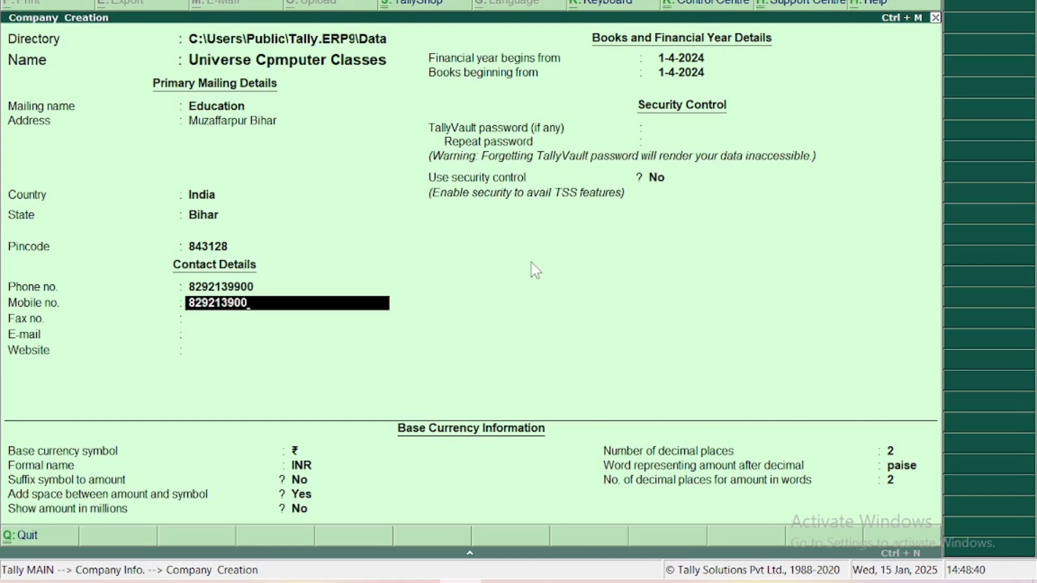
key(Return)
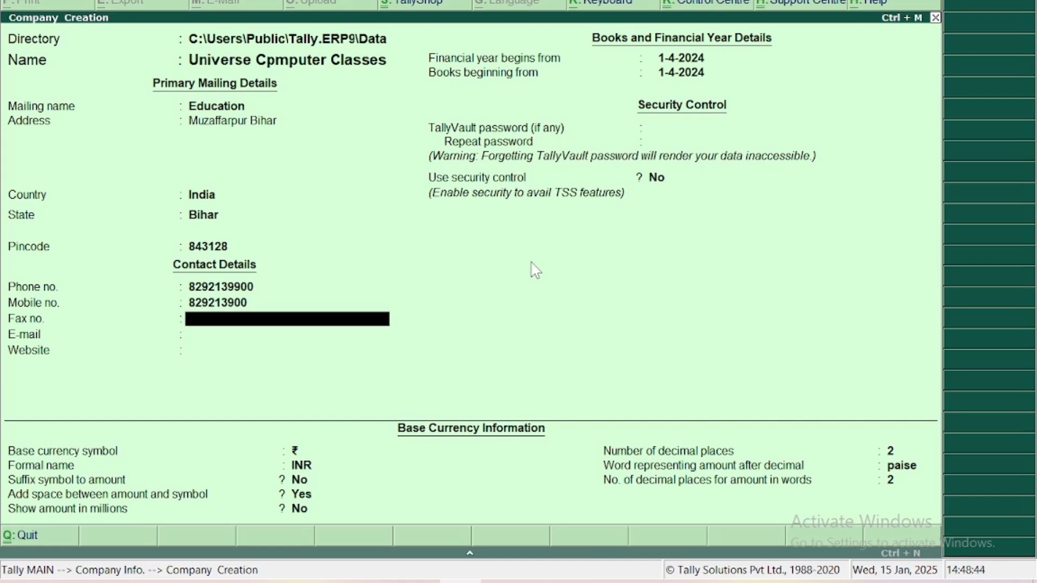
Leave fax blank, enter the contact e-mail address, and leave the website blank.
key(Return)
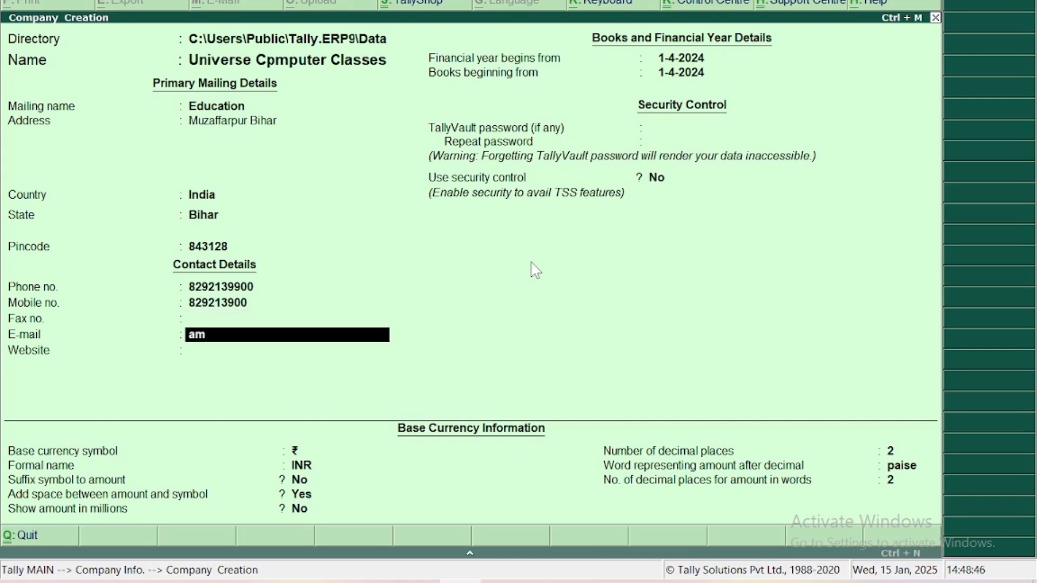
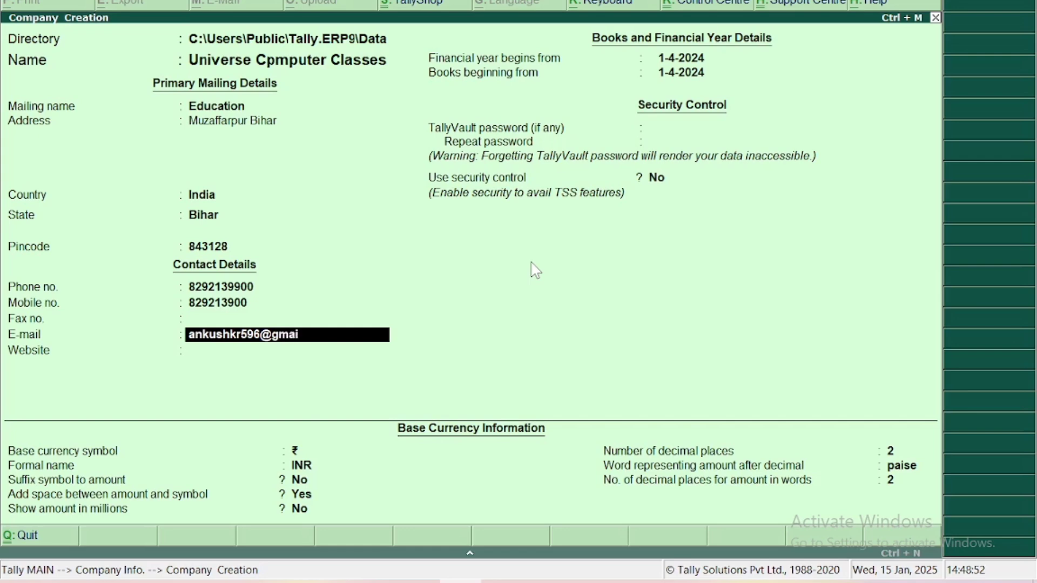
key(Return)
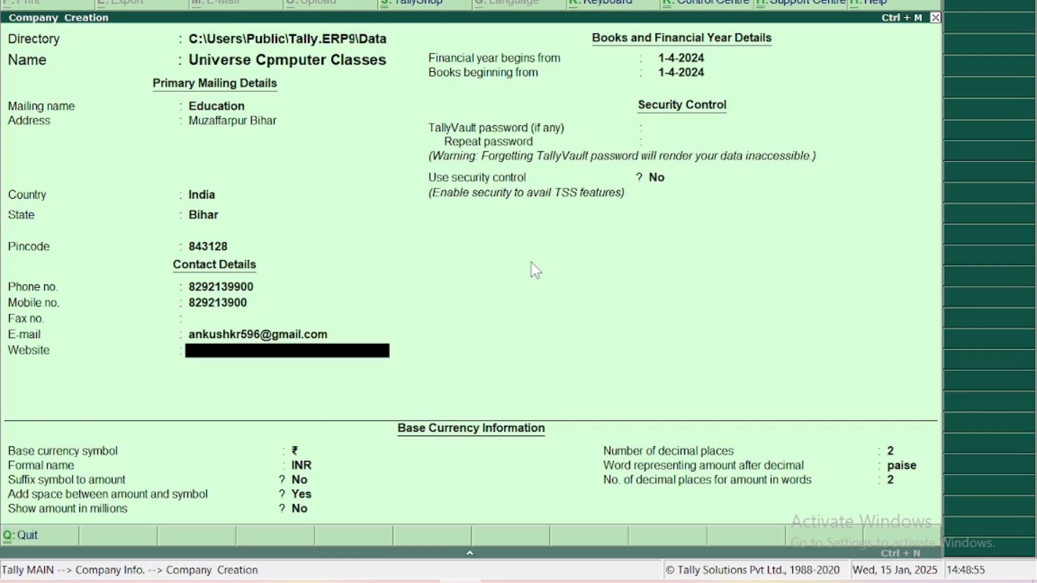
key(Return)
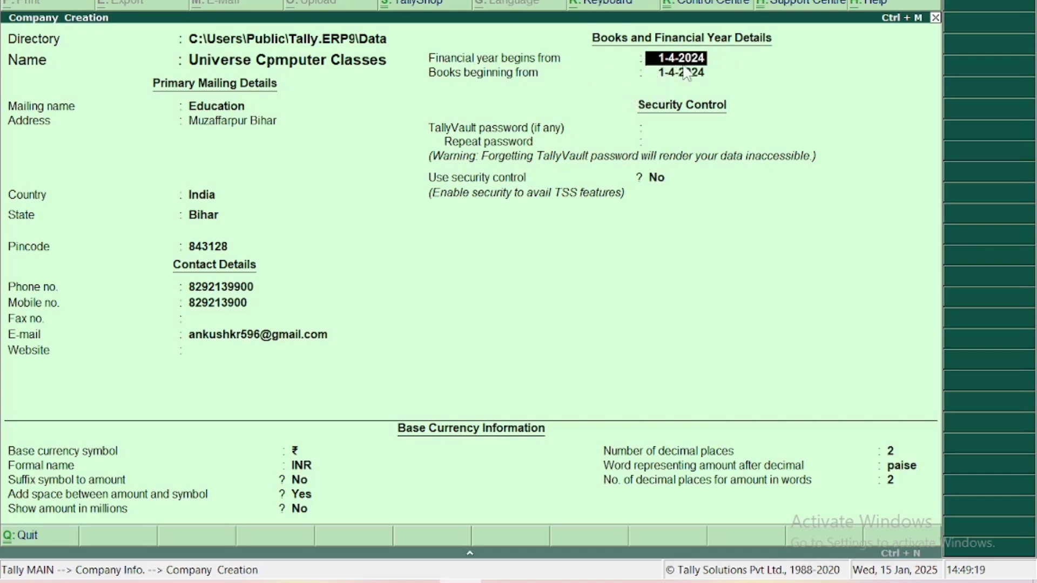
Keep financial year and books beginning at 1-4-2024, with no TallyVault password and security control off.
click(655, 74)
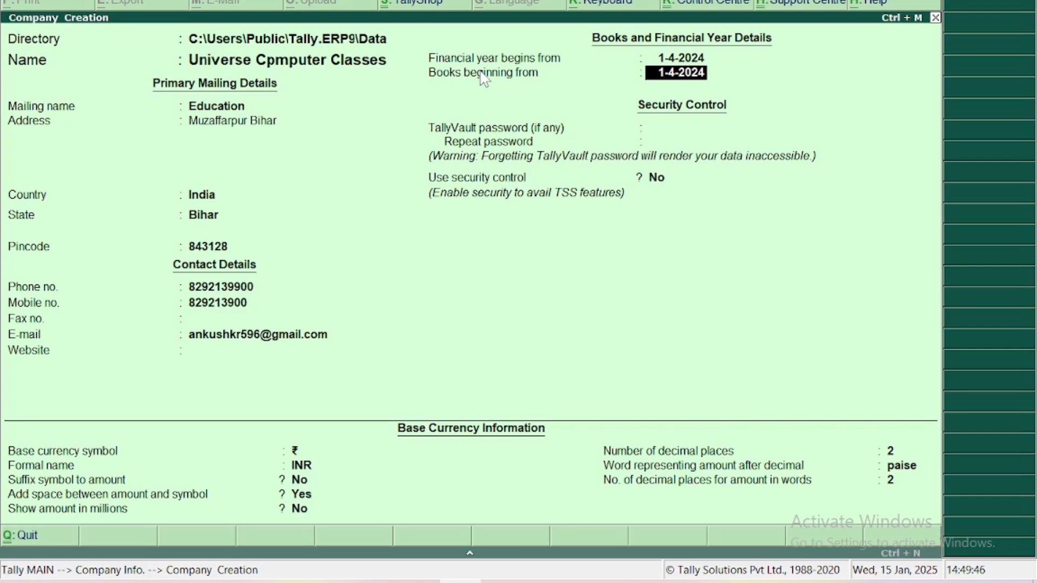
key(Return)
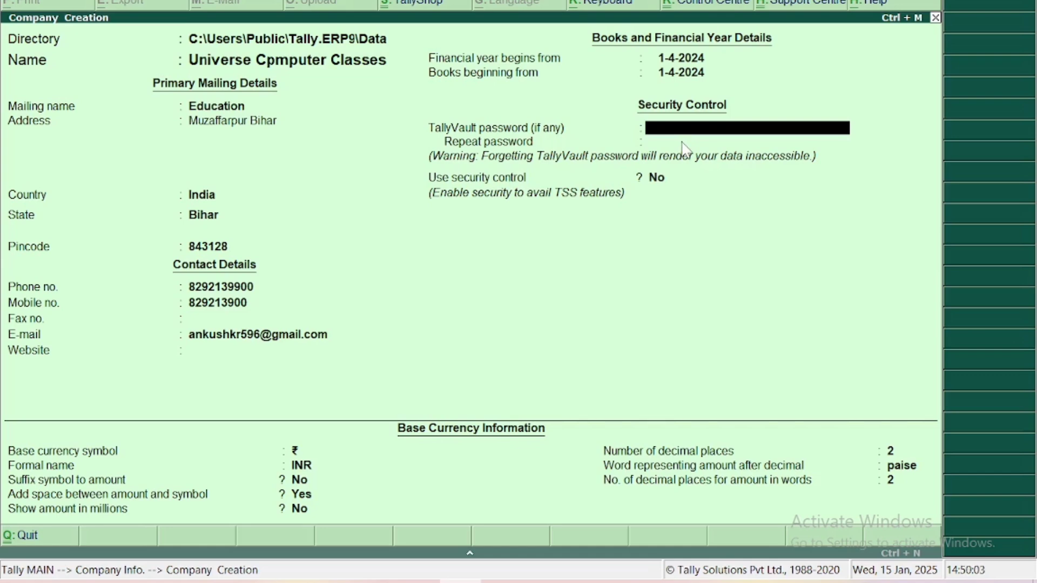
key(Return)
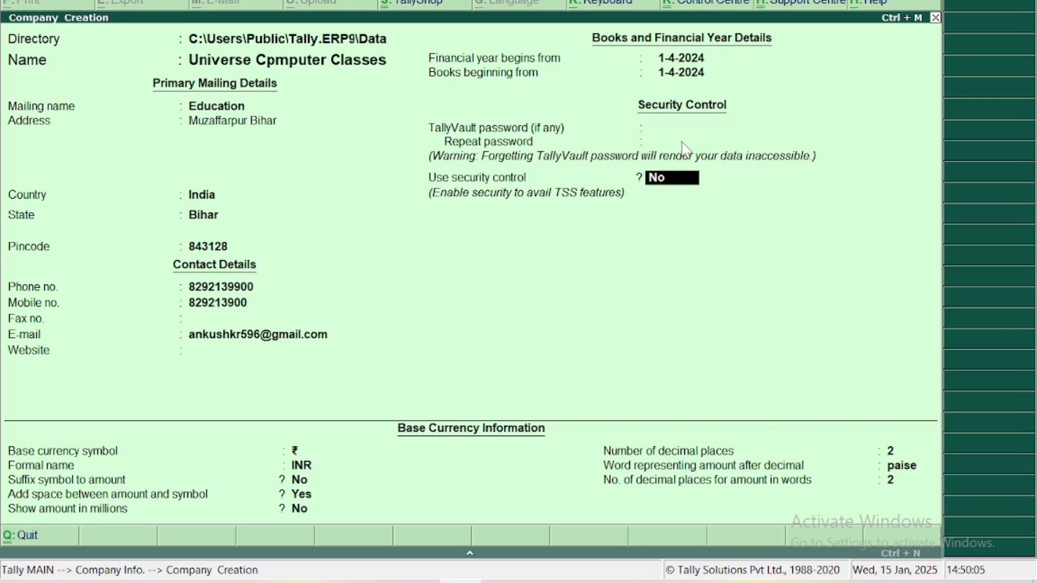
key(Return)
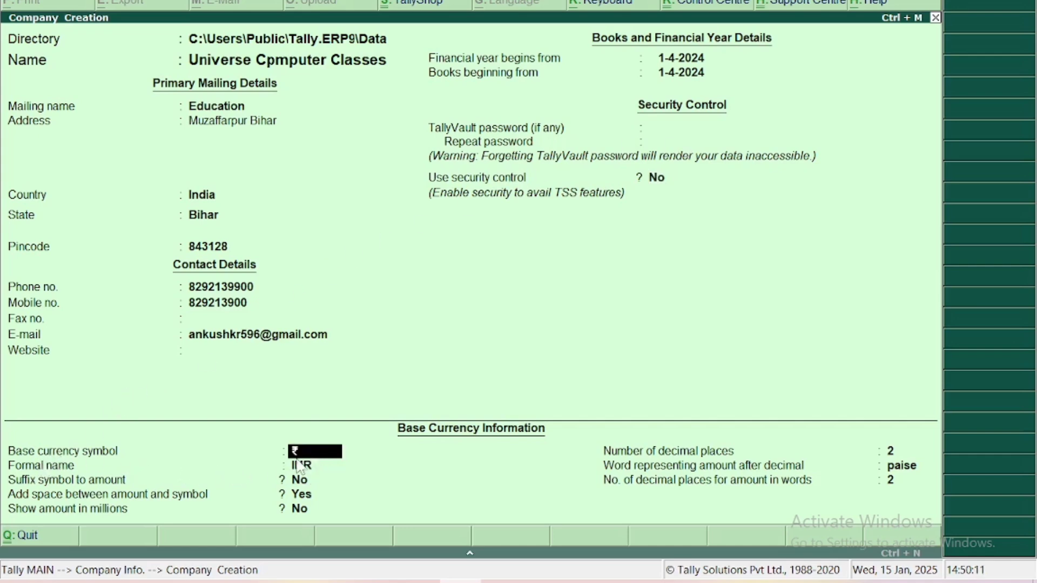
Move back from the currency fields to the Country field, opening the List of Countries.
key(Return)
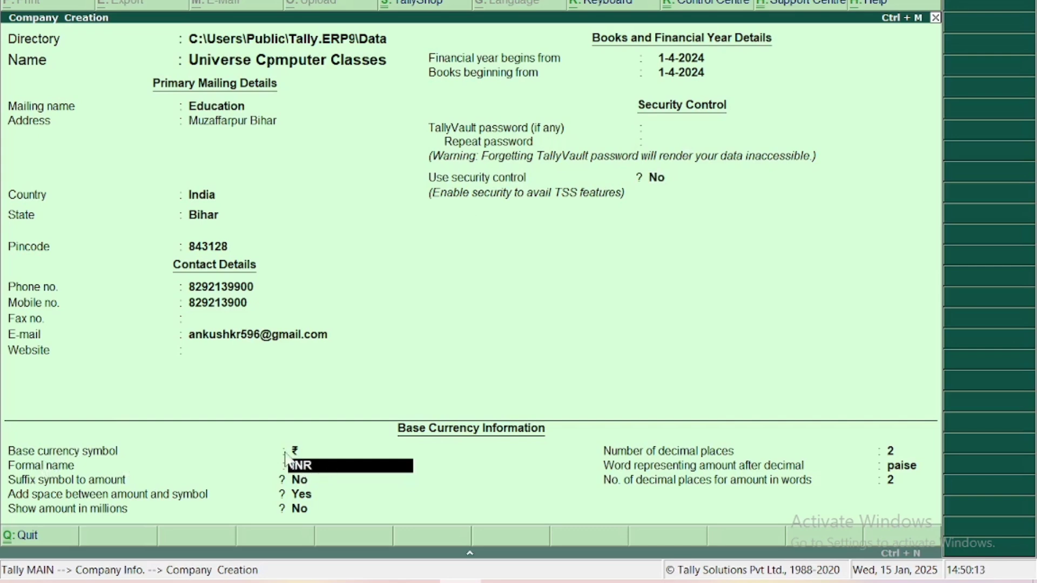
click(331, 452)
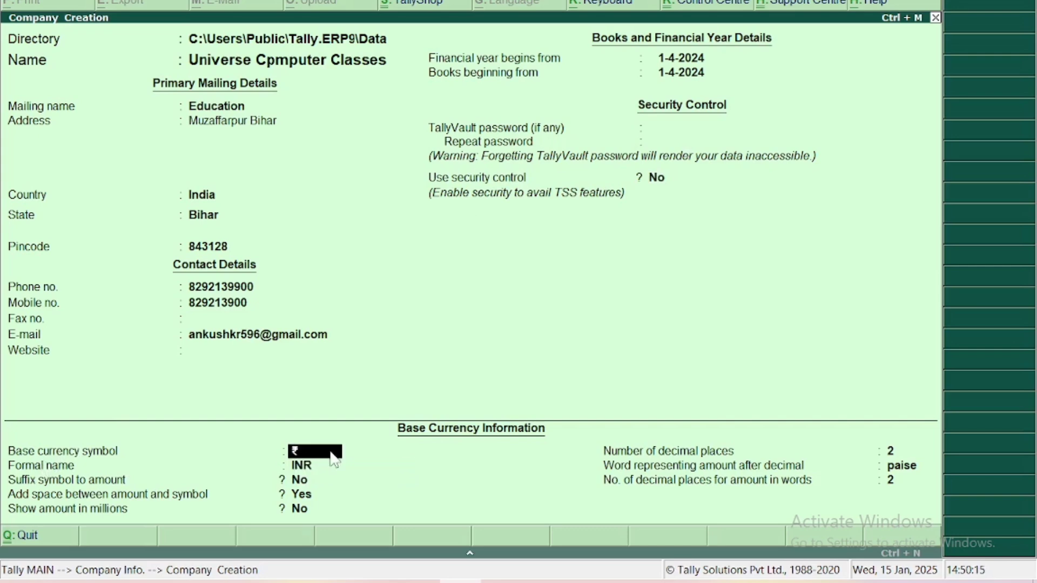
key(BackSpace)
key(BackSpace)
key(BackSpace)
key(BackSpace)
key(BackSpace)
key(BackSpace)
key(BackSpace)
key(BackSpace)
key(BackSpace)
key(BackSpace)
key(BackSpace)
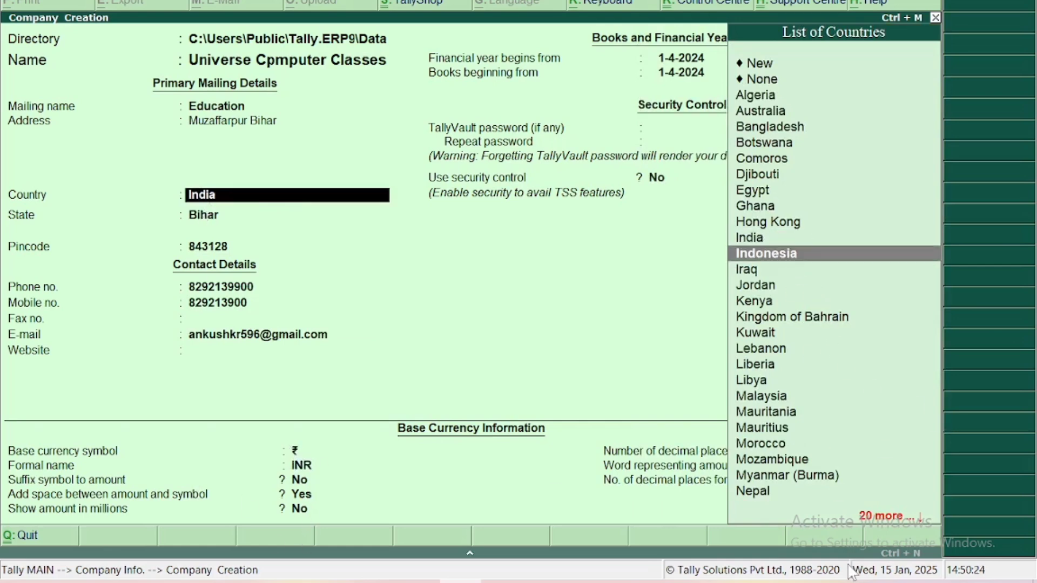
Try Indonesia and then Jordan as the company's country.
key(Down)
key(Return)
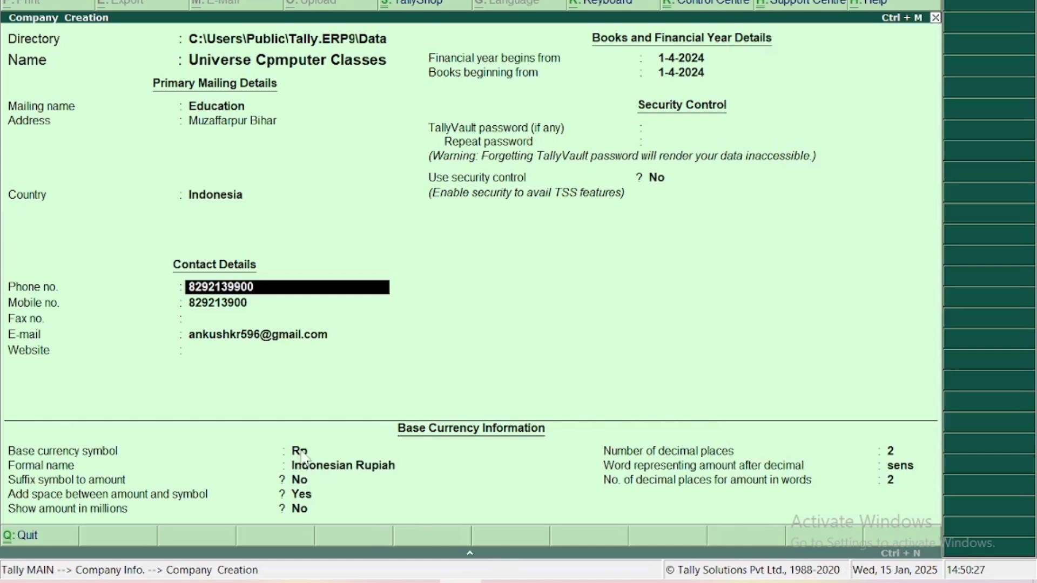
key(Up)
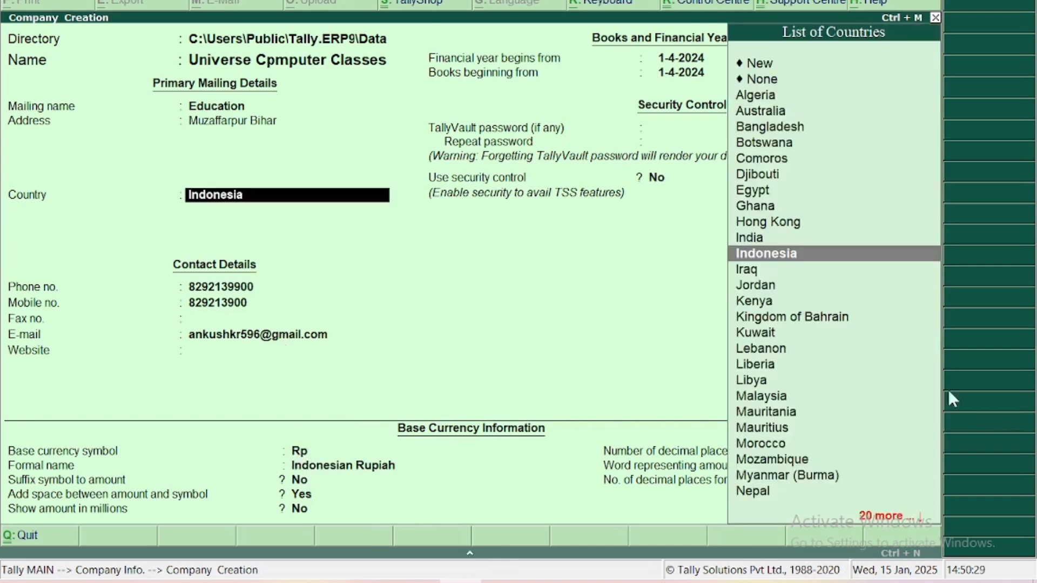
key(Down)
key(Down)
key(Return)
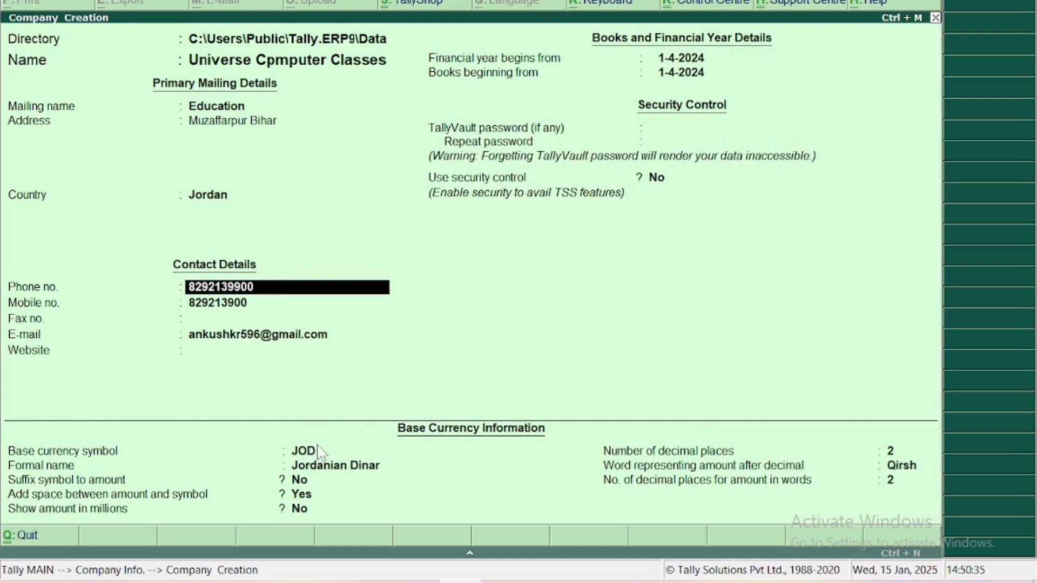
key(Up)
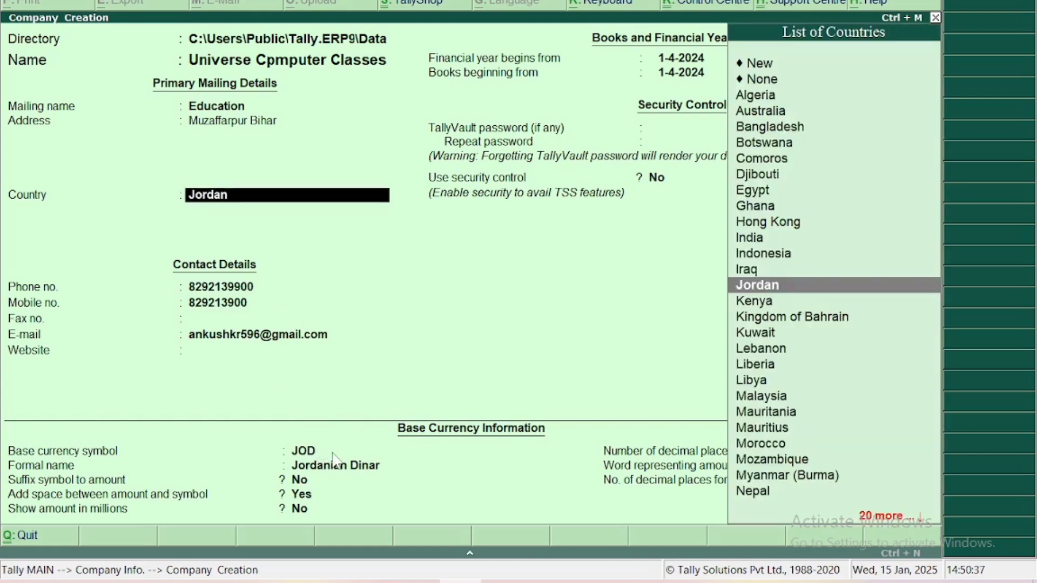
Restore the country to India and state to Bihar, and re-enter the pincode.
text(i)
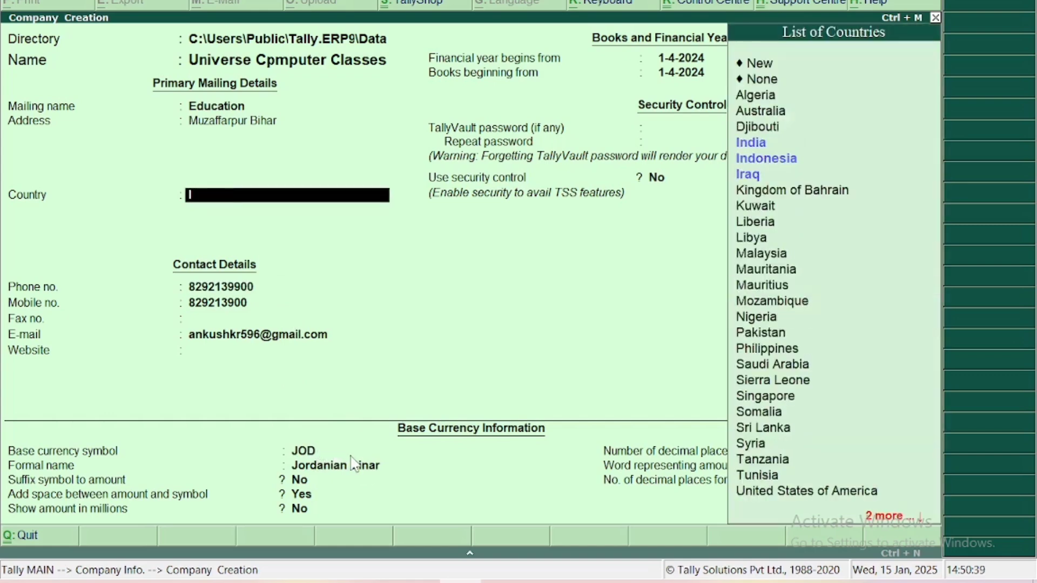
key(Return)
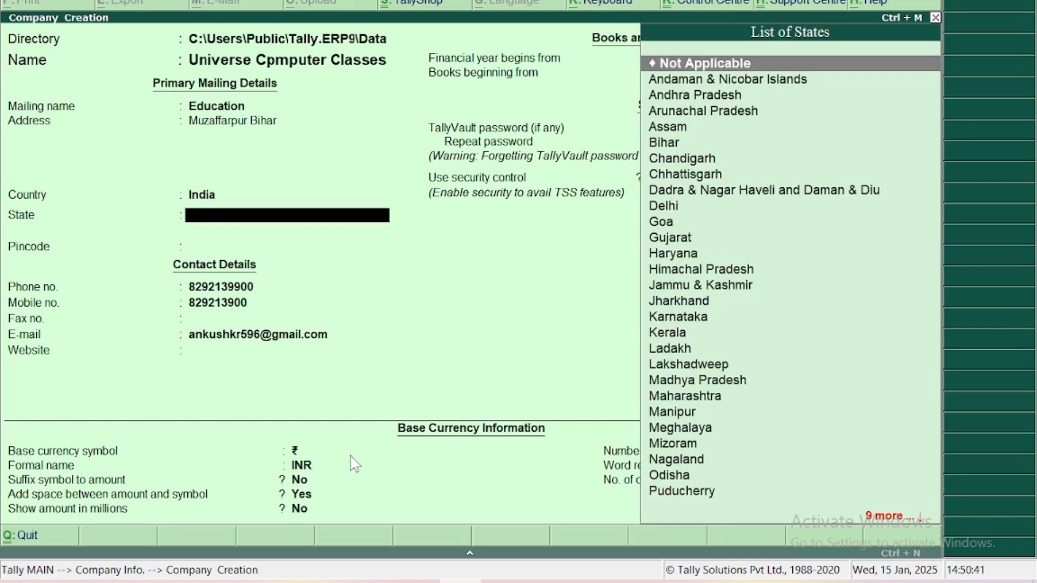
text(b)
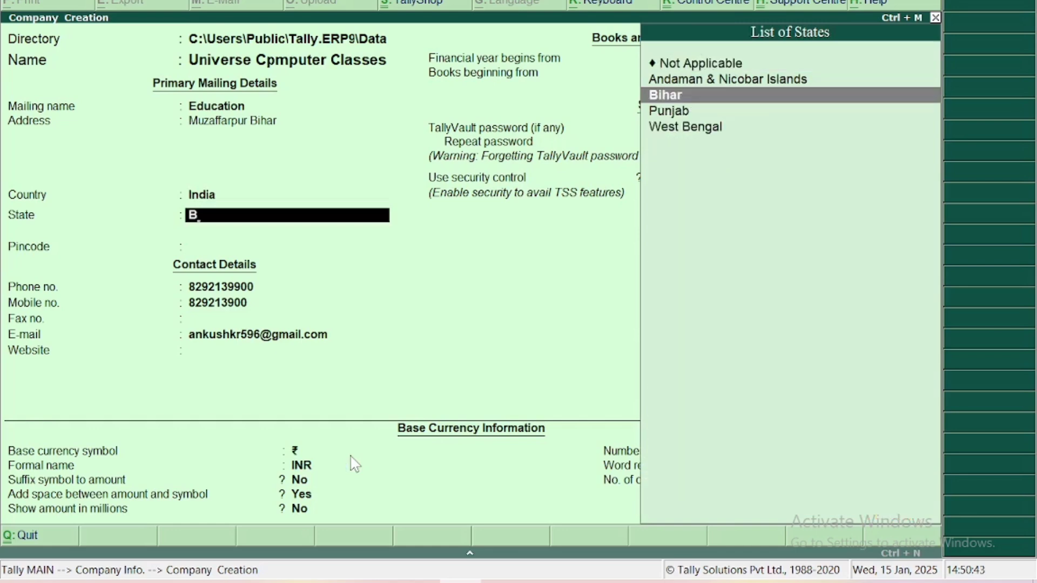
key(Return)
text(843128)
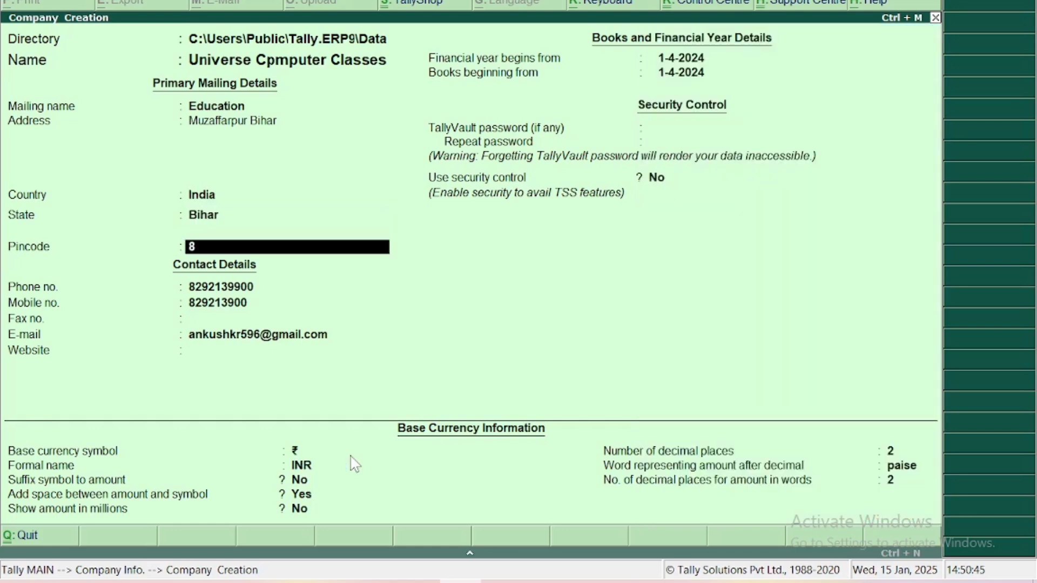
key(Return)
key(Return)
key(Return)
key(Return)
key(Return)
key(Return)
key(Return)
key(Return)
key(Return)
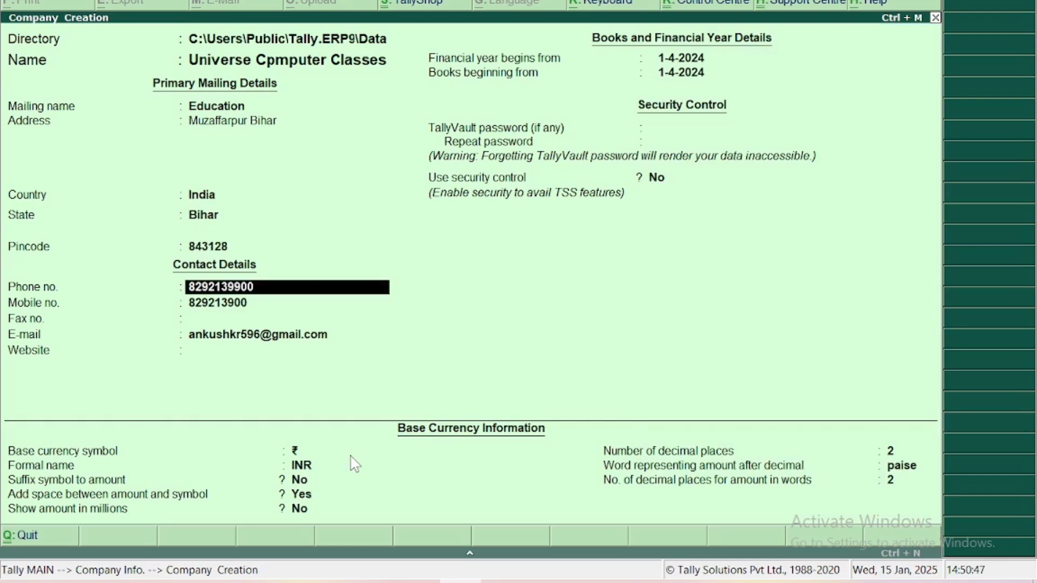
key(Return)
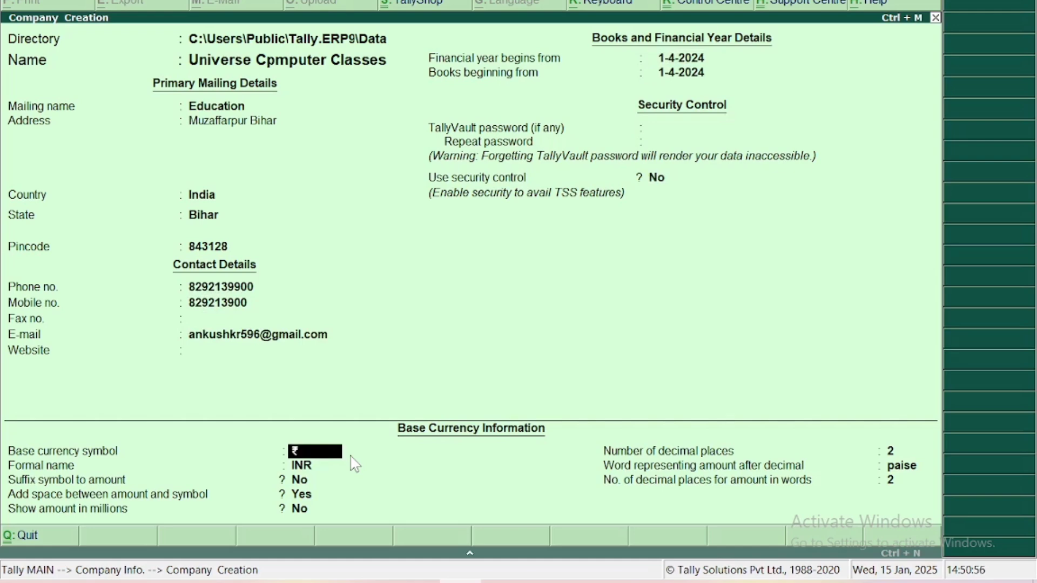
key(Return)
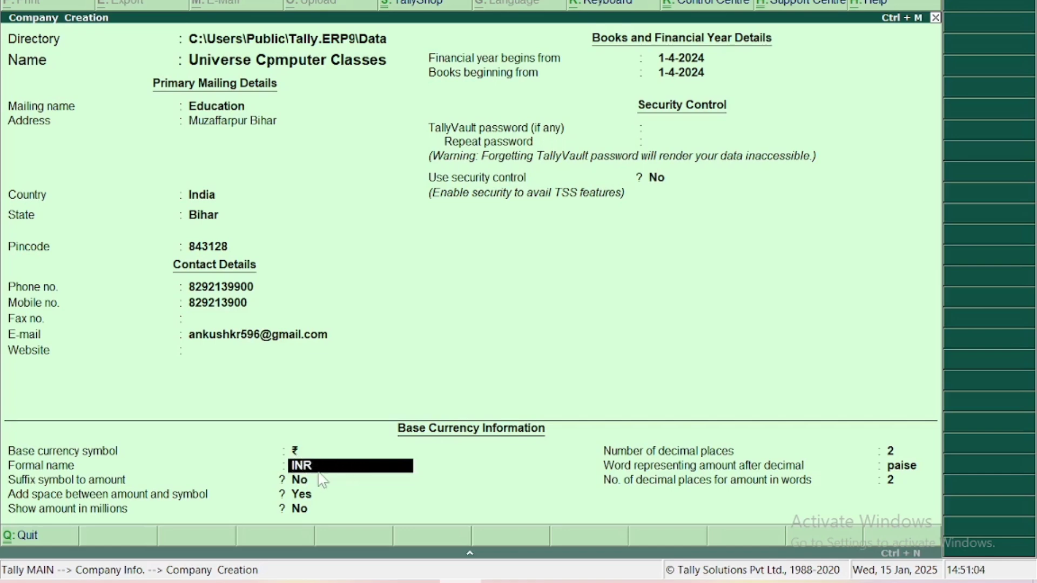
key(Return)
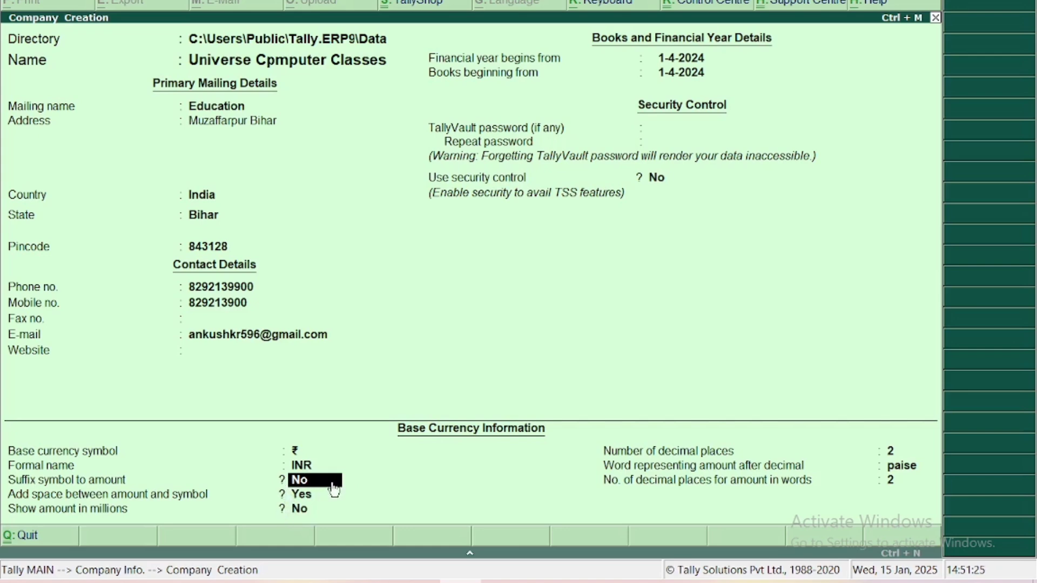
key(Return)
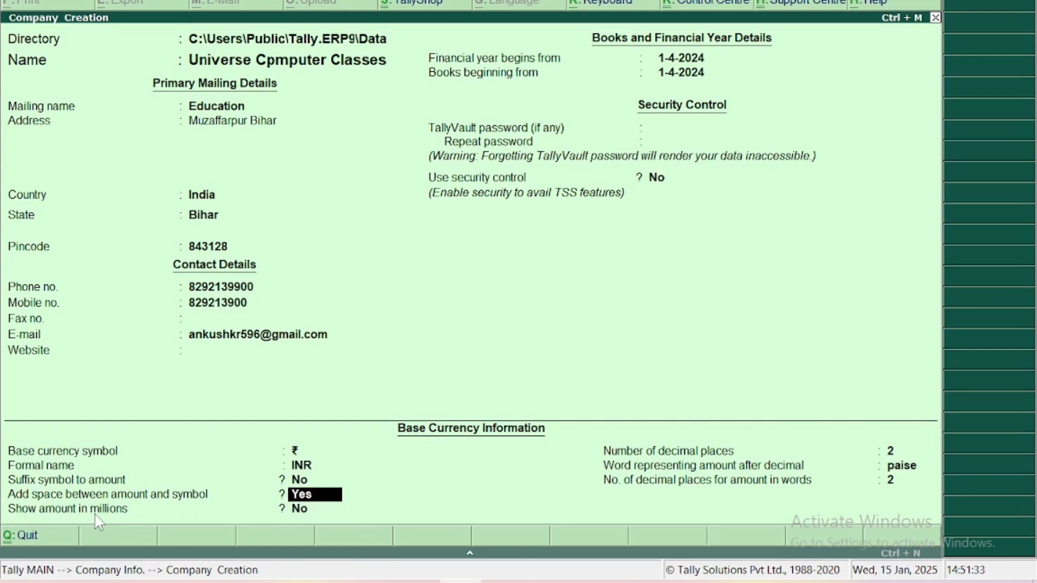
key(Return)
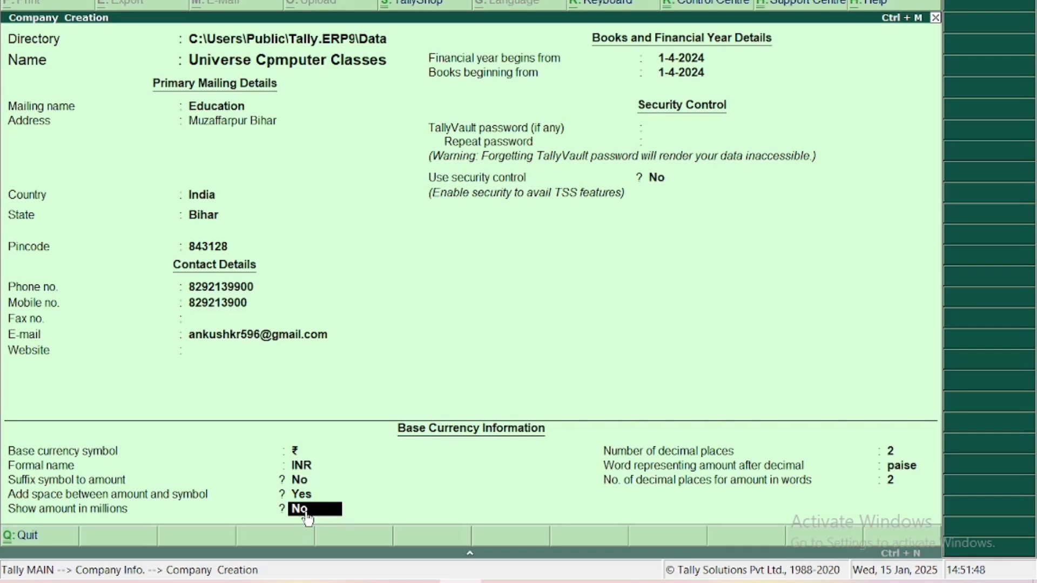
Keep amounts out of millions, 2 decimal places, paise, and 2 decimal places for words.
key(Return)
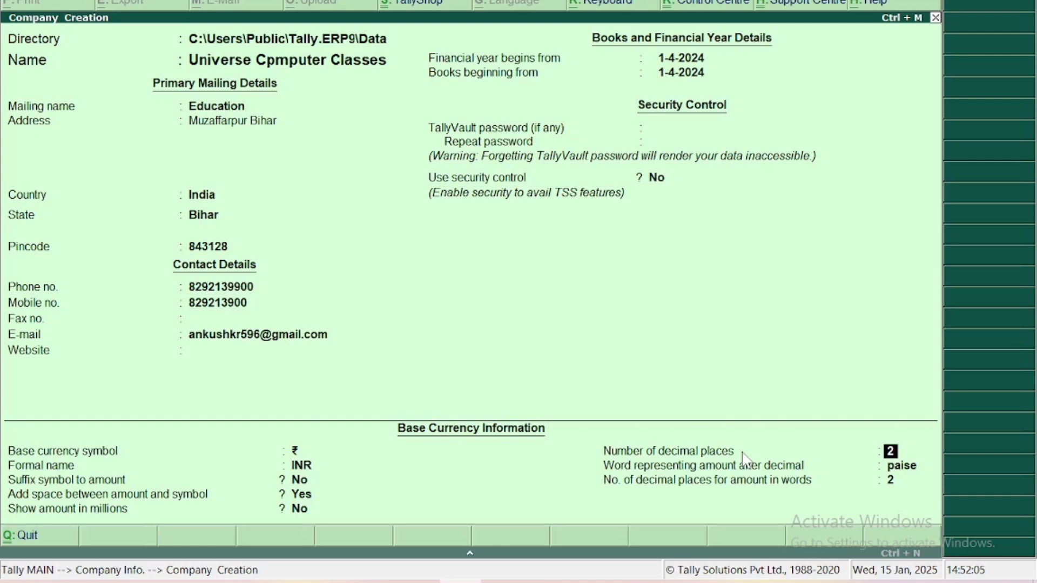
key(Return)
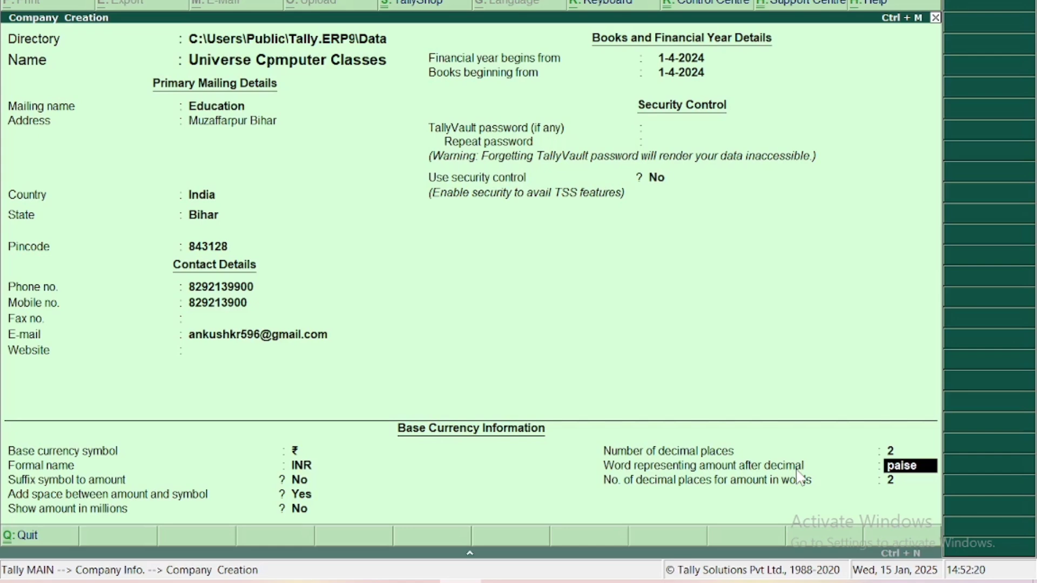
key(Return)
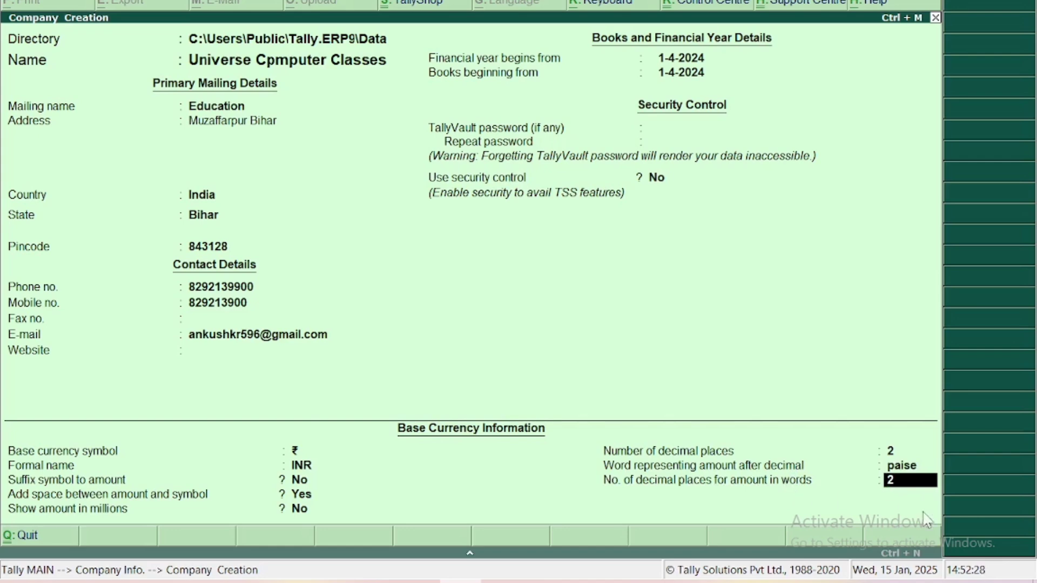
text(31)
text(2)
key(Return)
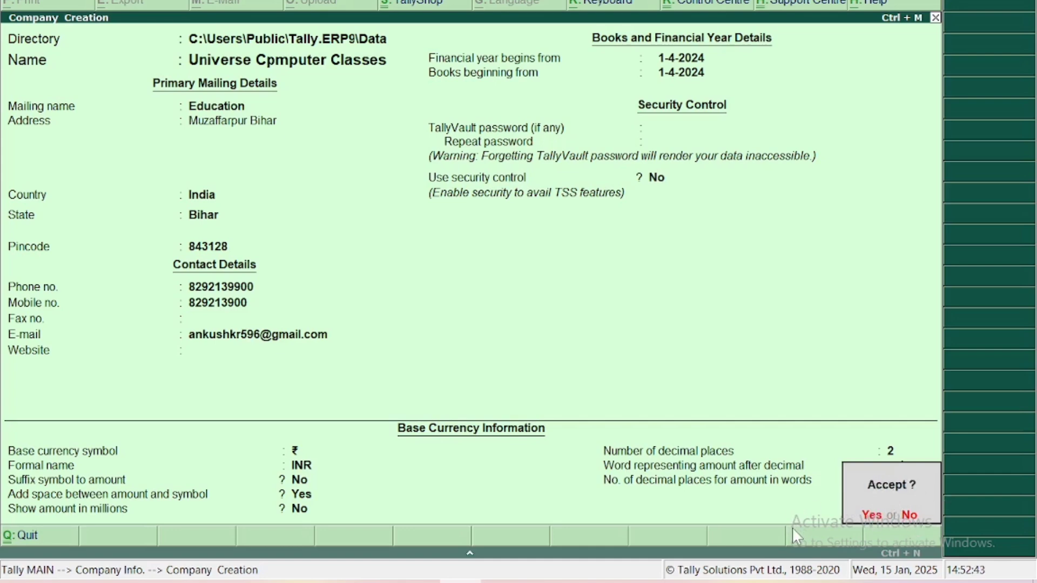
key(n)
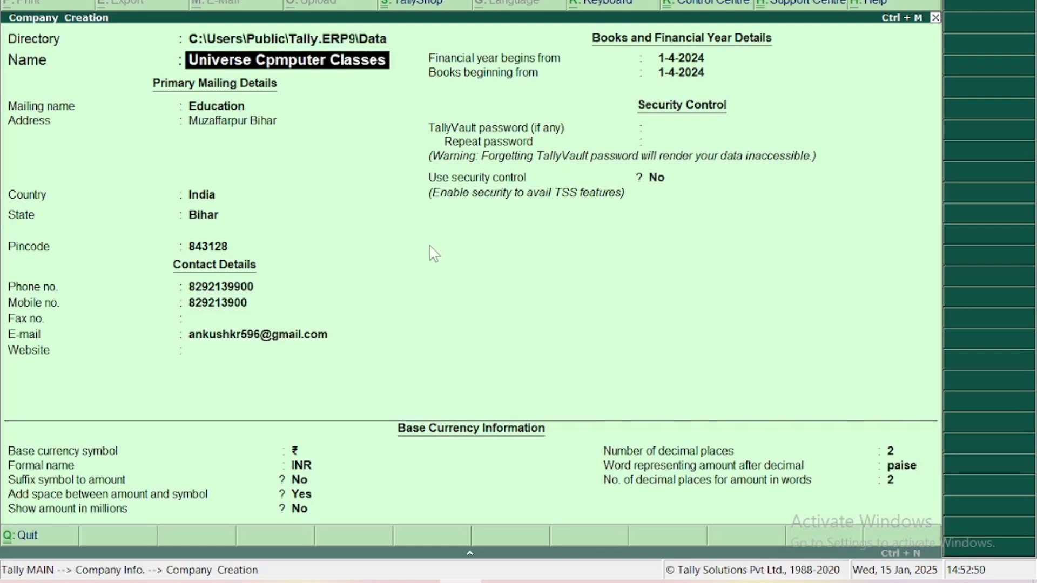
key(Return)
key(Return)
key(Return)
key(Return)
key(Return)
key(Return)
key(Return)
key(Return)
key(Return)
key(Return)
key(Return)
key(Return)
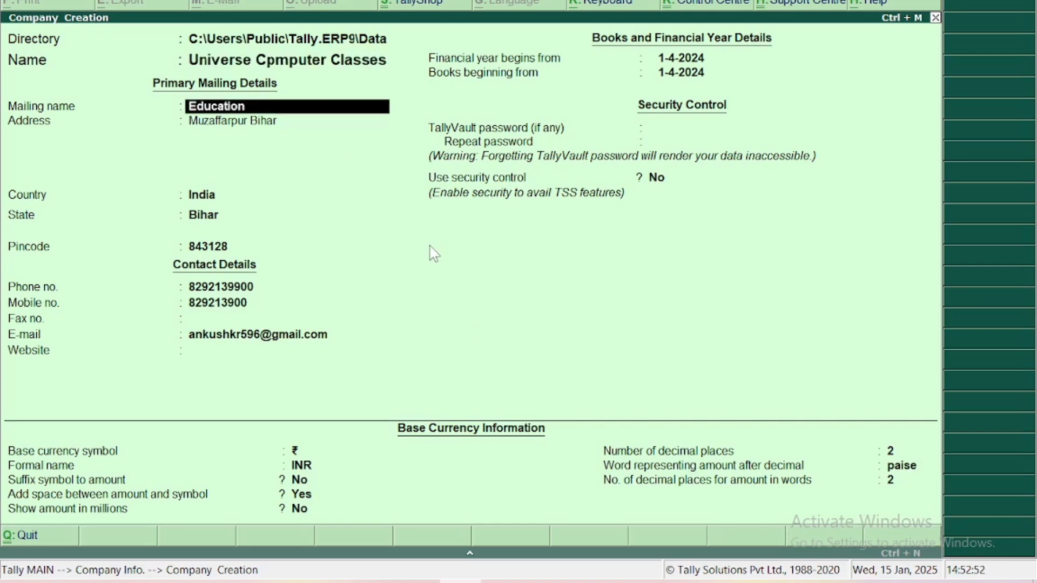
key(Return)
key(Return)
key(Return)
key(Return)
key(Return)
key(Return)
key(Return)
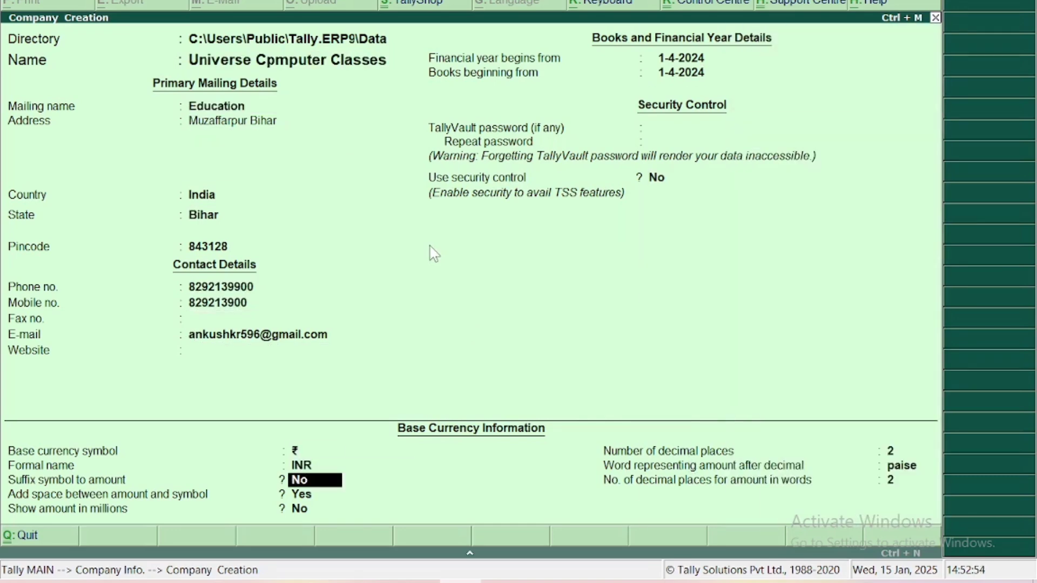
key(Return)
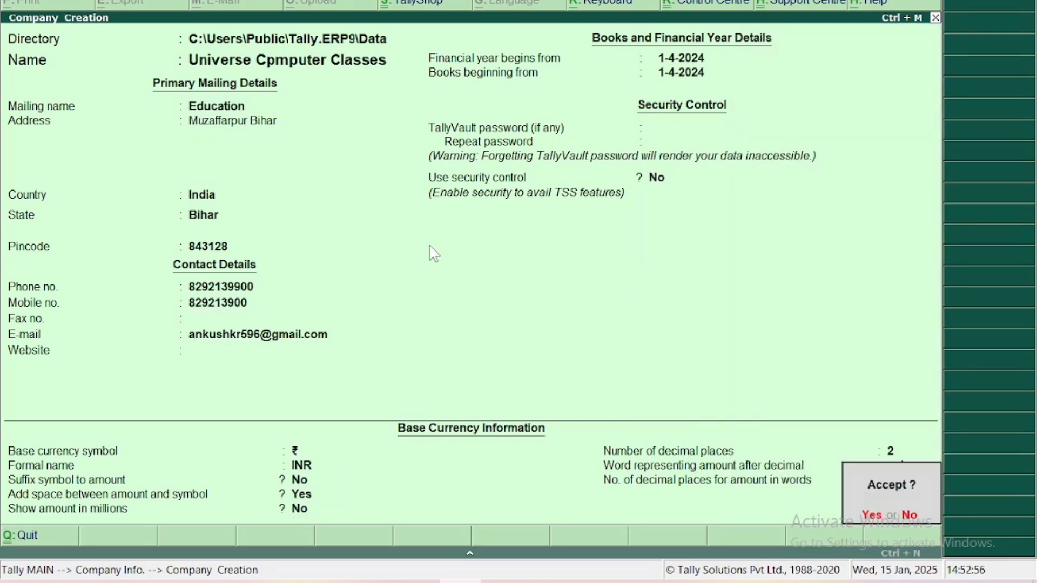